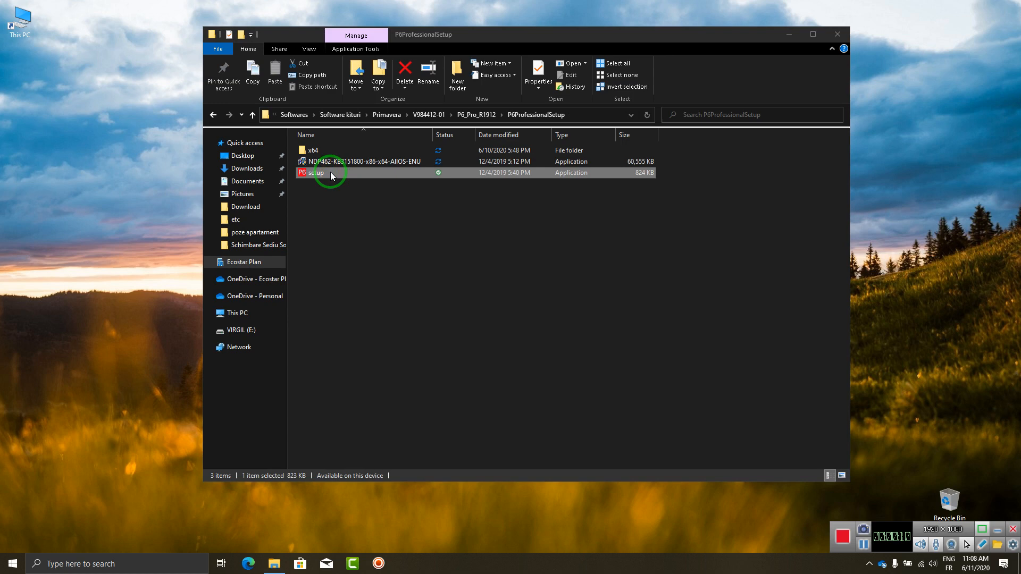
Launch setup.exe and choose the Advanced installation type.
double_click(330, 174)
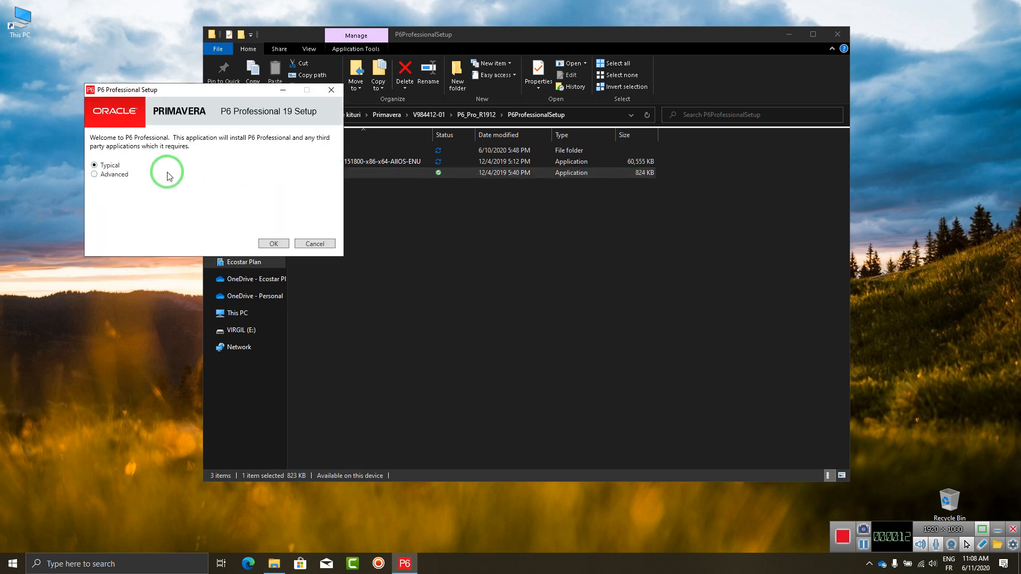
click(126, 180)
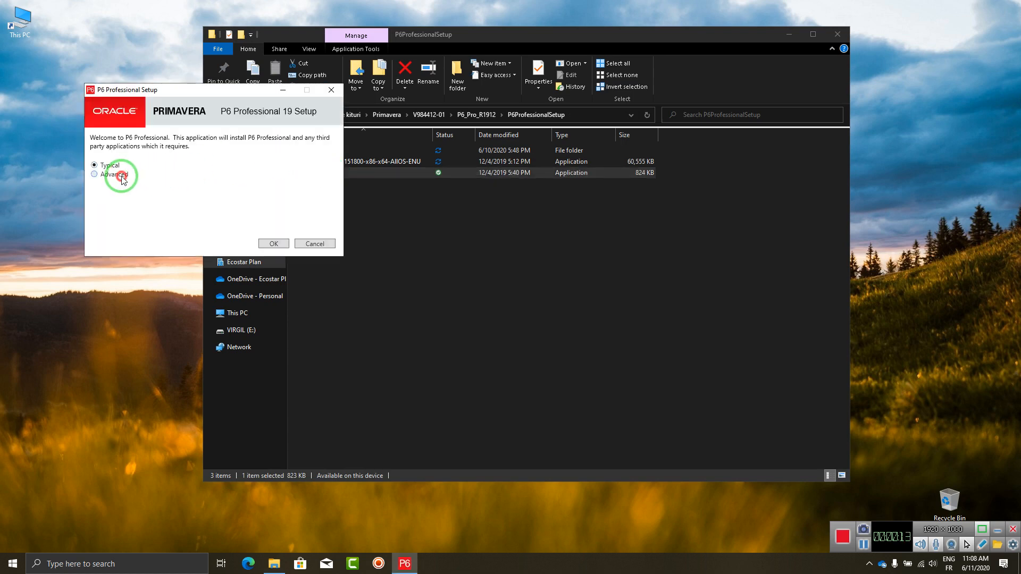
click(281, 246)
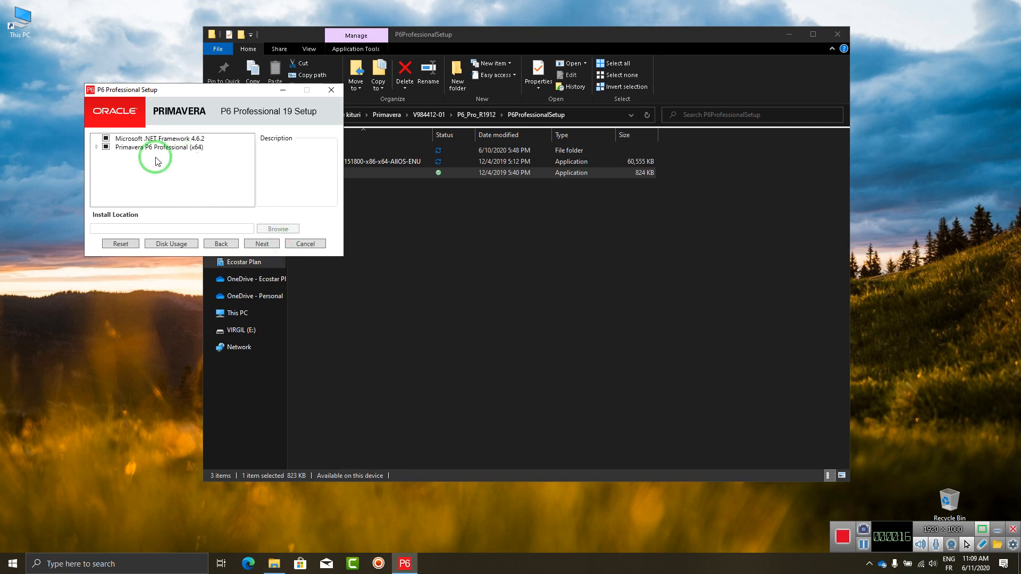
Review the P6 Professional (x64) feature tree, including Common Components and database tools.
click(96, 147)
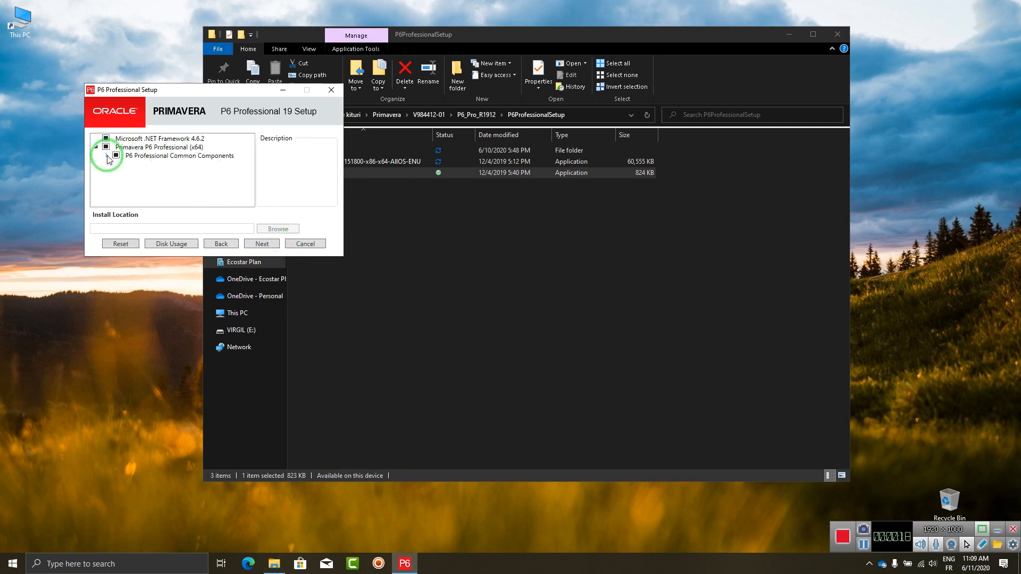
click(107, 155)
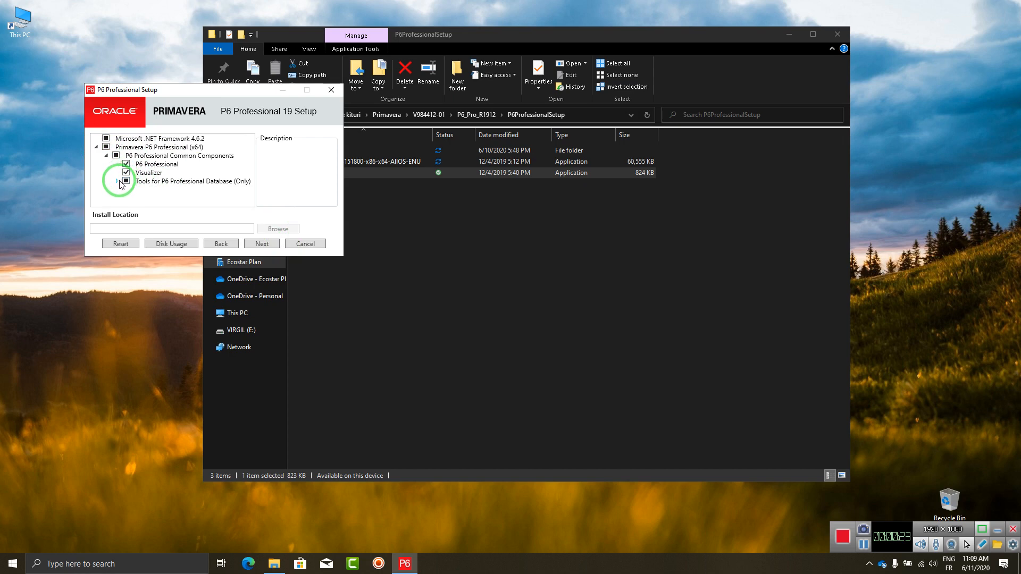
click(148, 166)
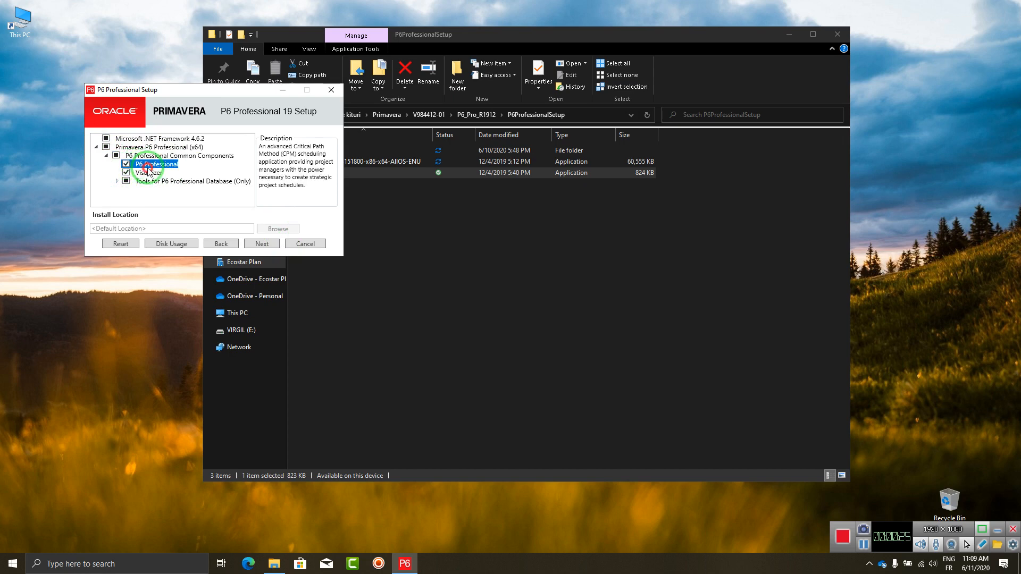
click(117, 181)
scroll(198, 187, down, 1)
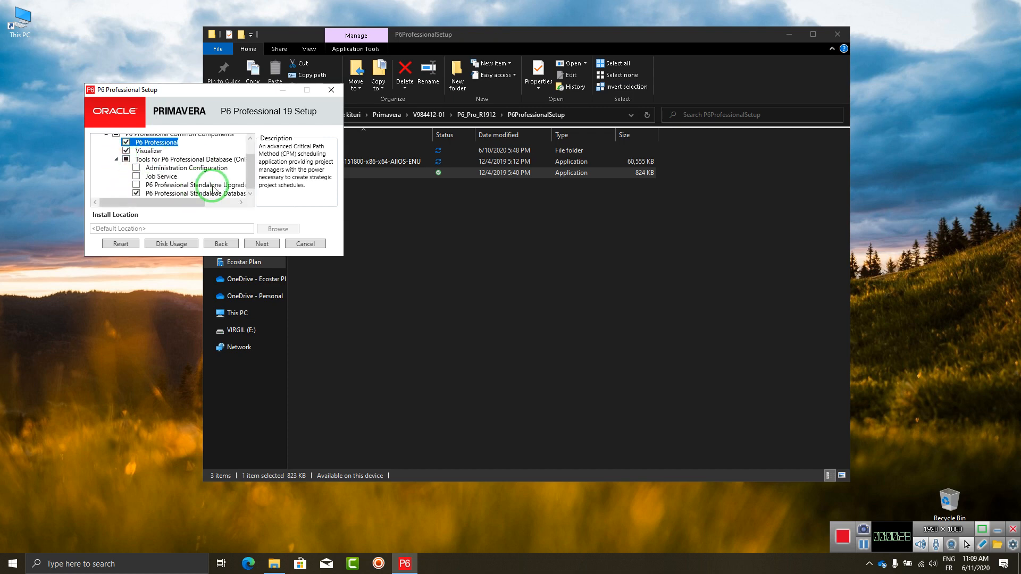
drag(176, 204, 181, 205)
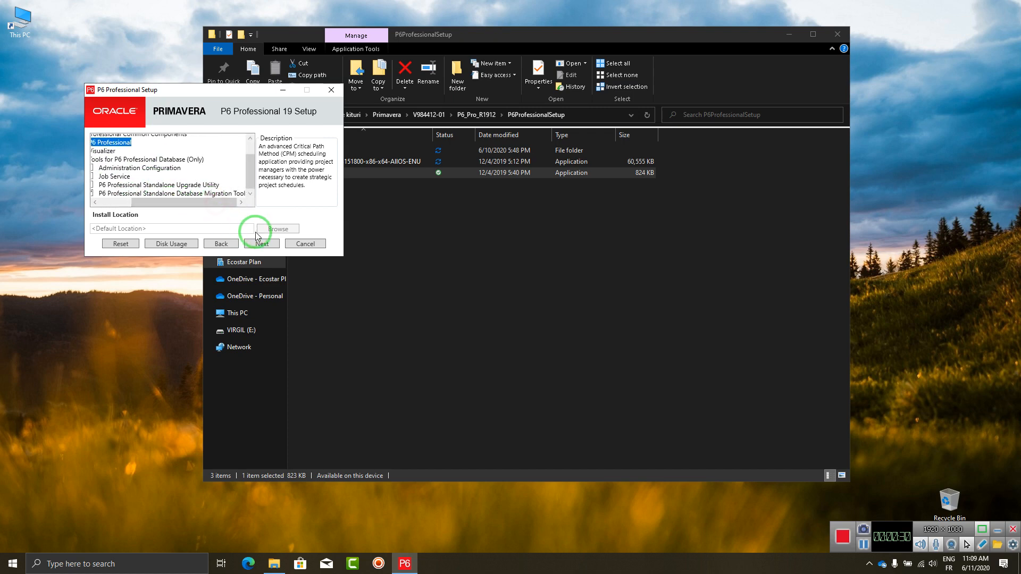
click(269, 244)
Install P6 Professional 19, then launch Database Configuration once setup completes.
click(269, 245)
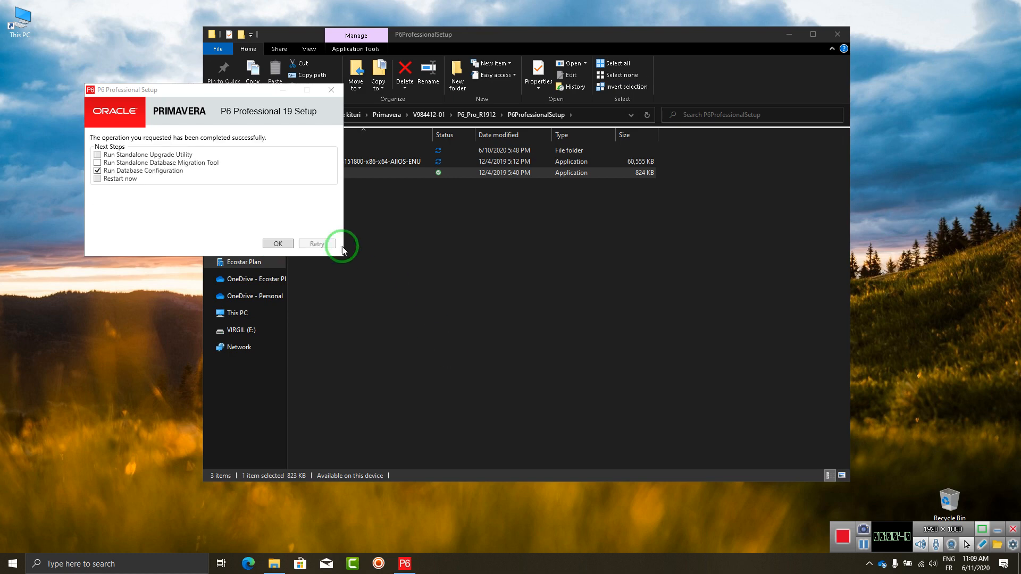
click(283, 248)
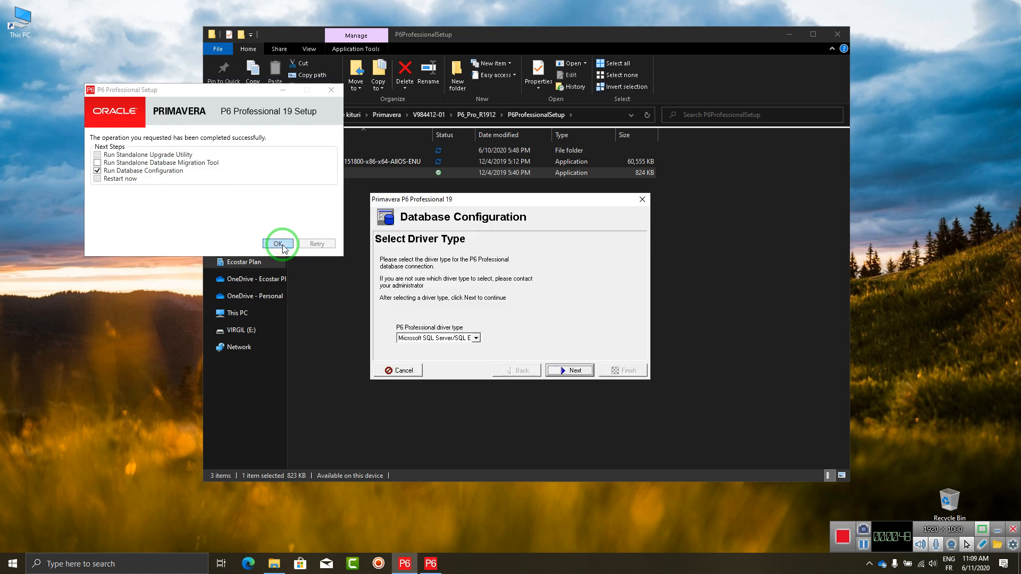
Select the P6 Pro Standalone (SQLite) driver and add a new standalone database and connection.
click(475, 338)
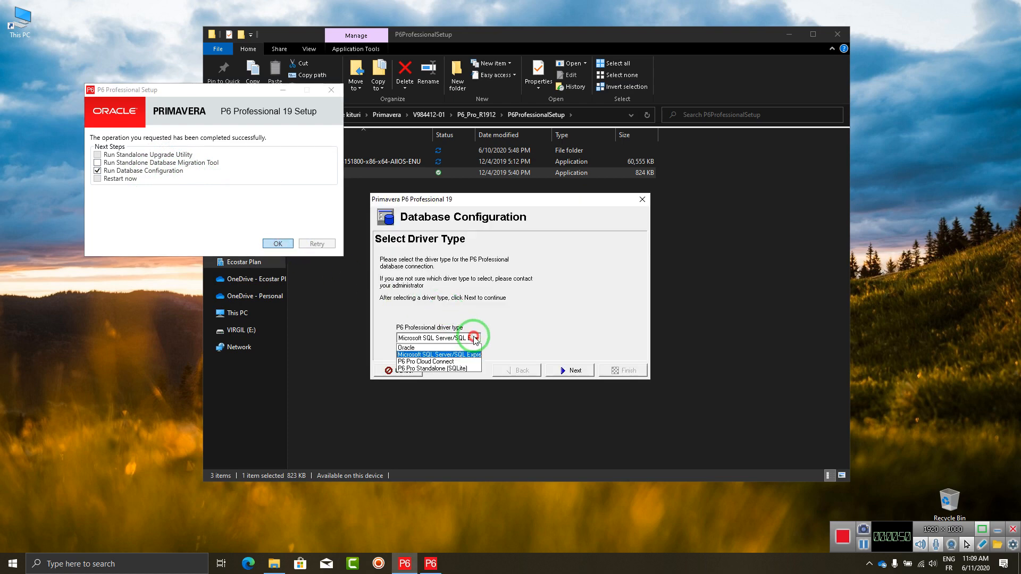
click(437, 369)
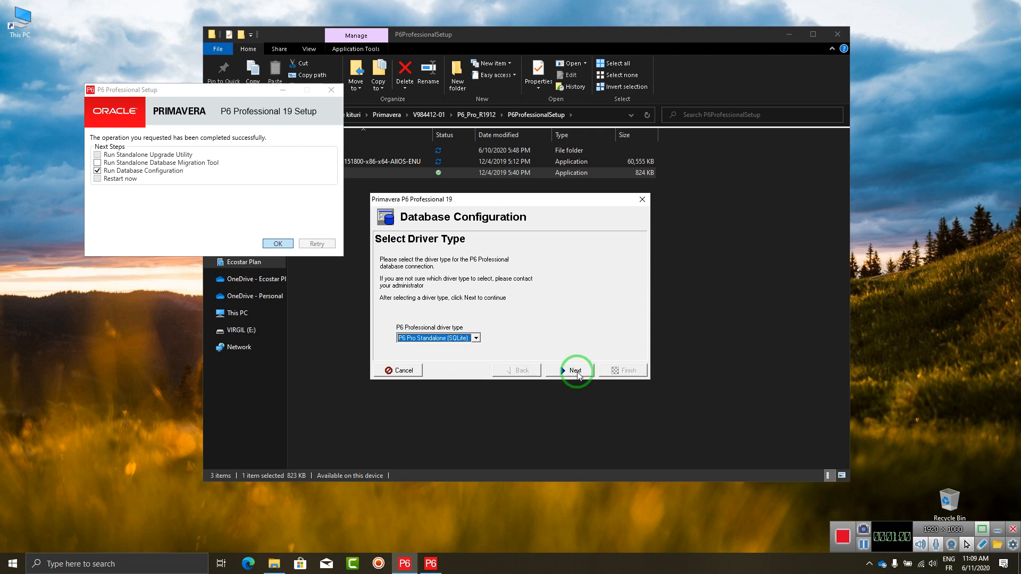
click(577, 372)
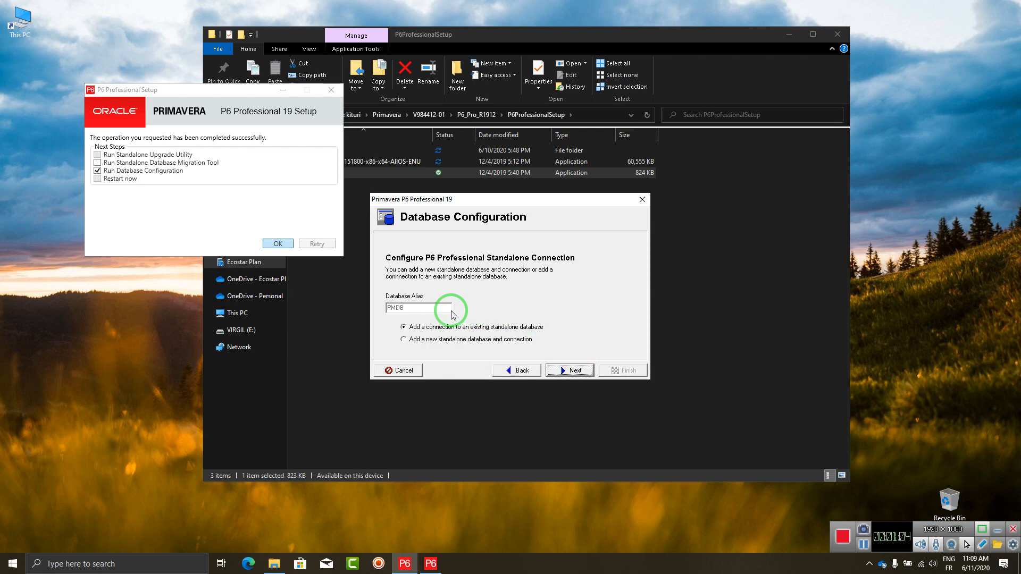
click(427, 340)
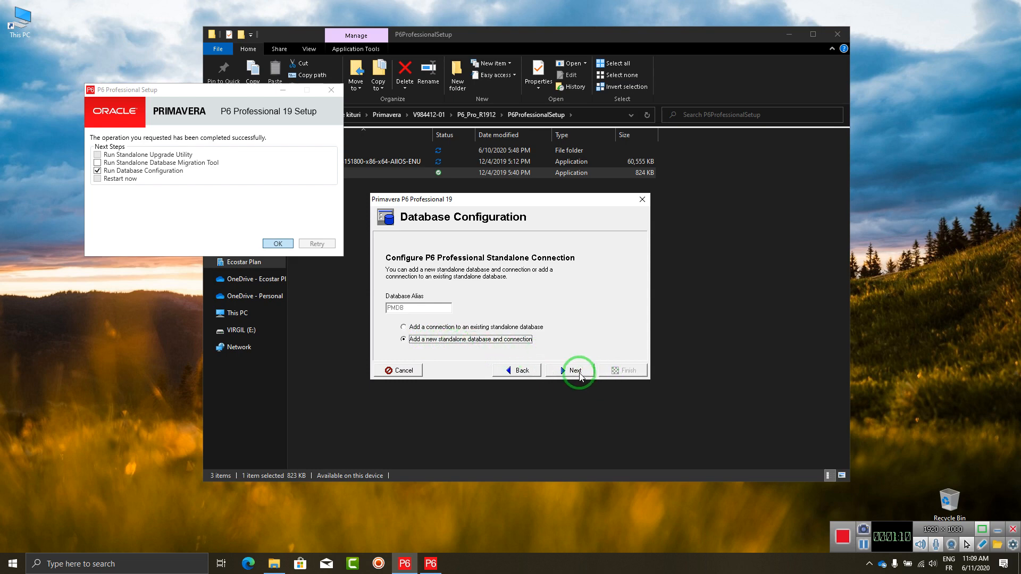
click(578, 372)
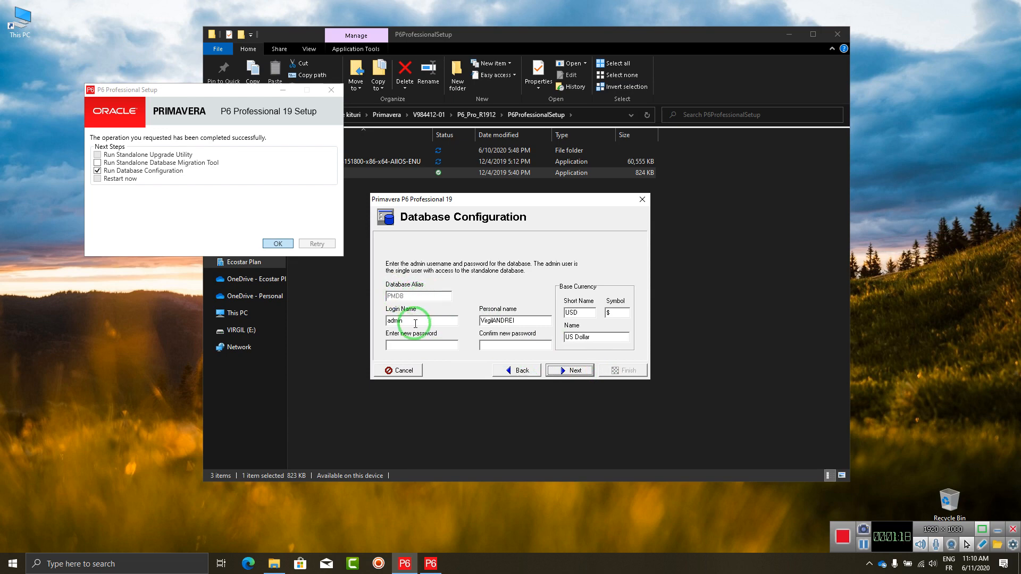
Enter the new admin password, clear the personal name field, and submit the admin details.
click(415, 343)
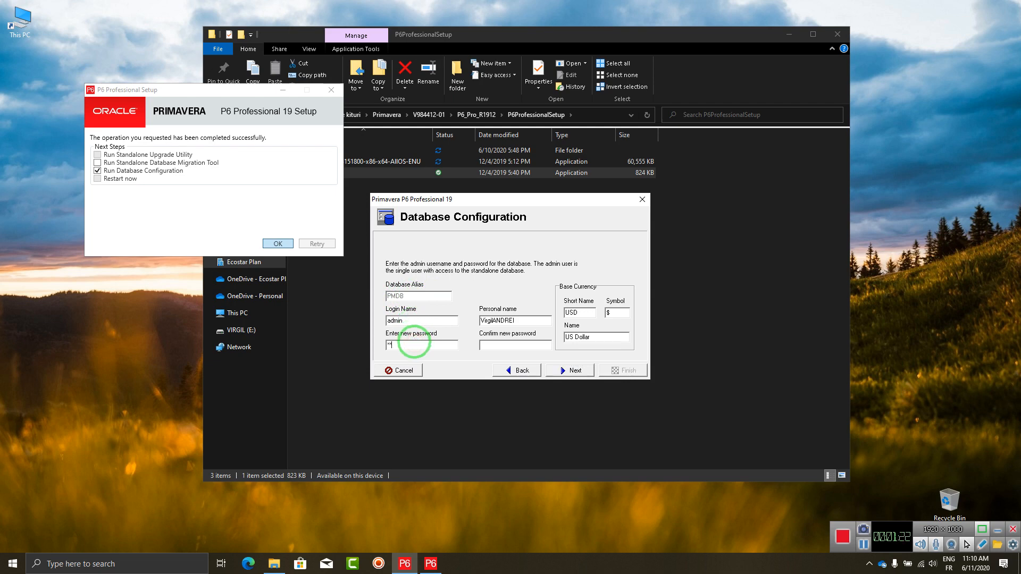
click(535, 321)
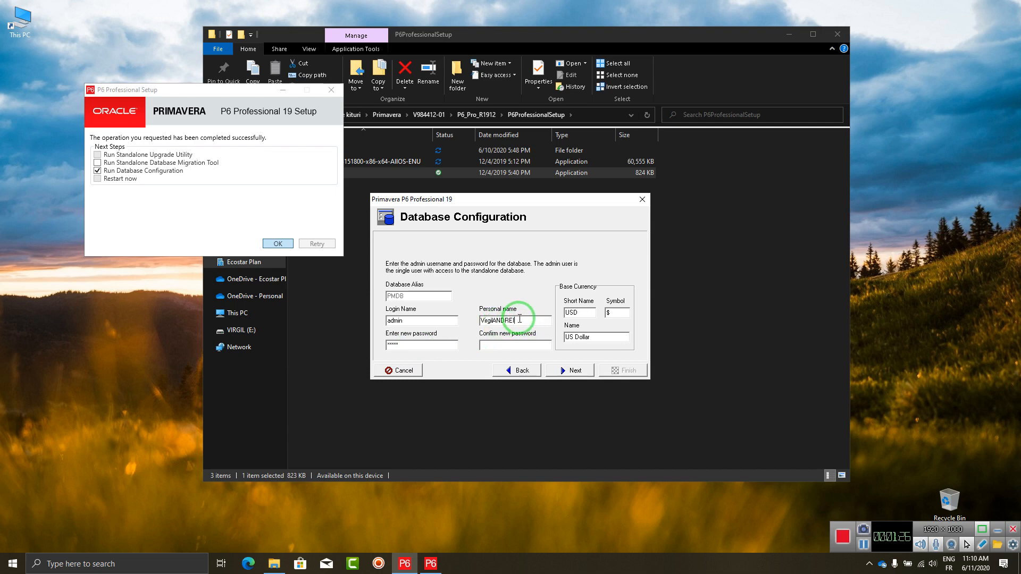
click(521, 321)
drag(521, 321, 457, 329)
key(BackSpace)
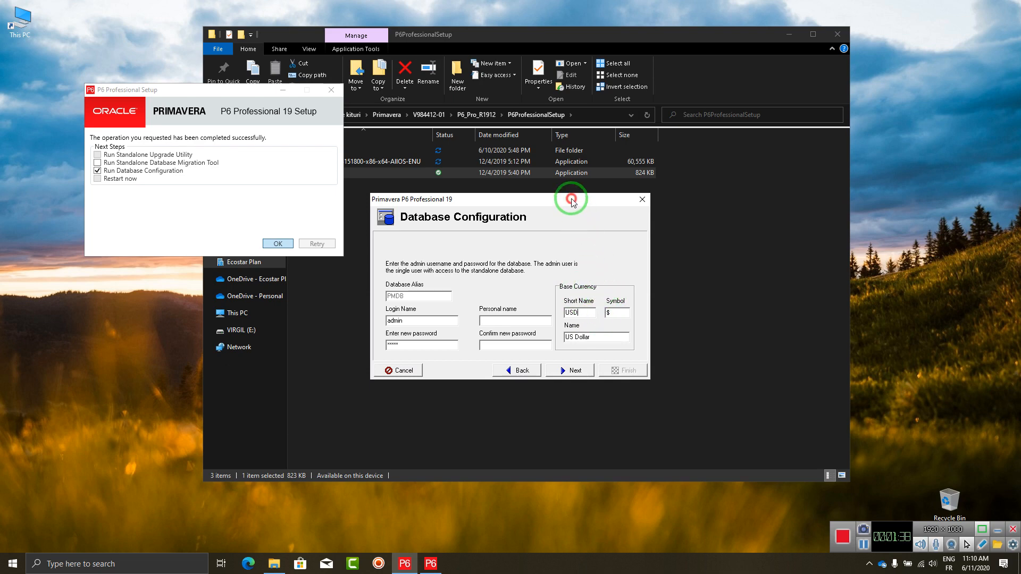
drag(572, 201, 592, 202)
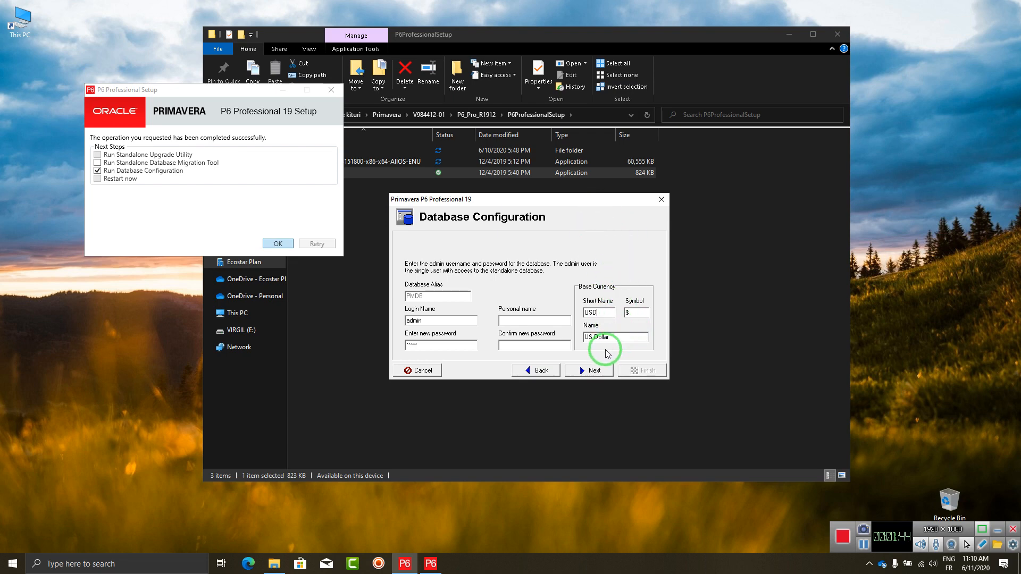
click(593, 371)
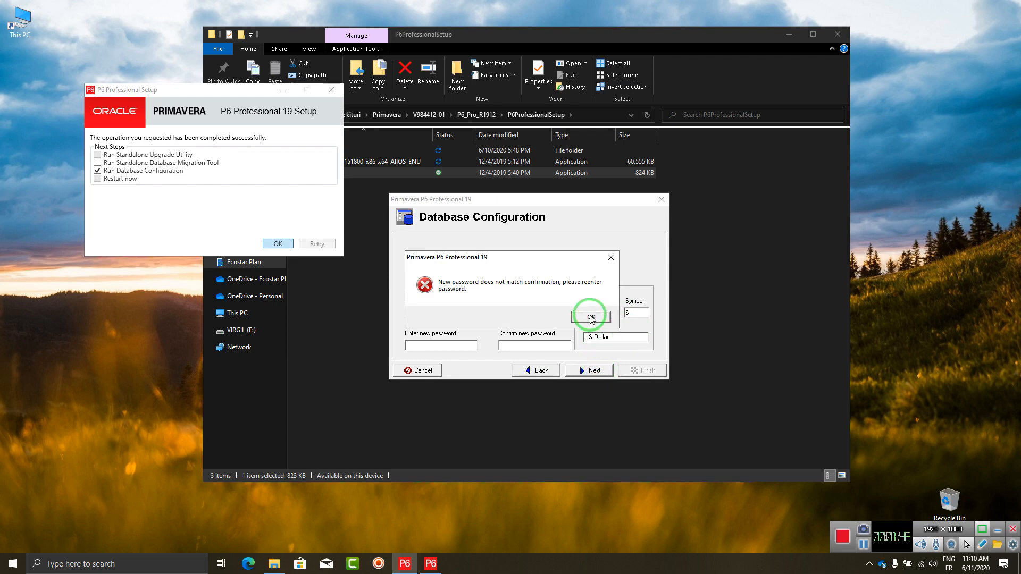
Dismiss the mismatch errors and re-enter a matching password in both password fields.
click(591, 318)
click(453, 343)
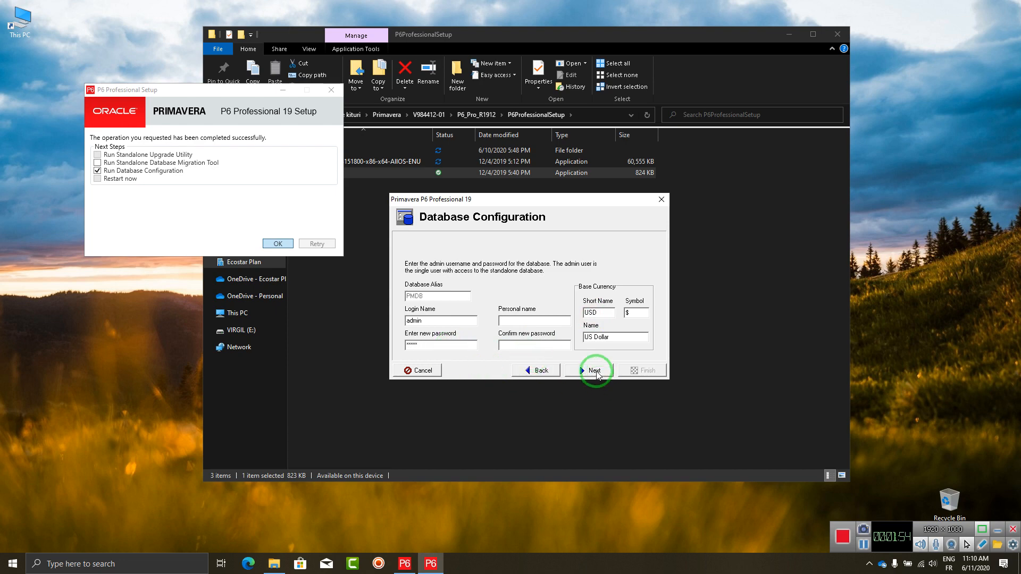
click(595, 372)
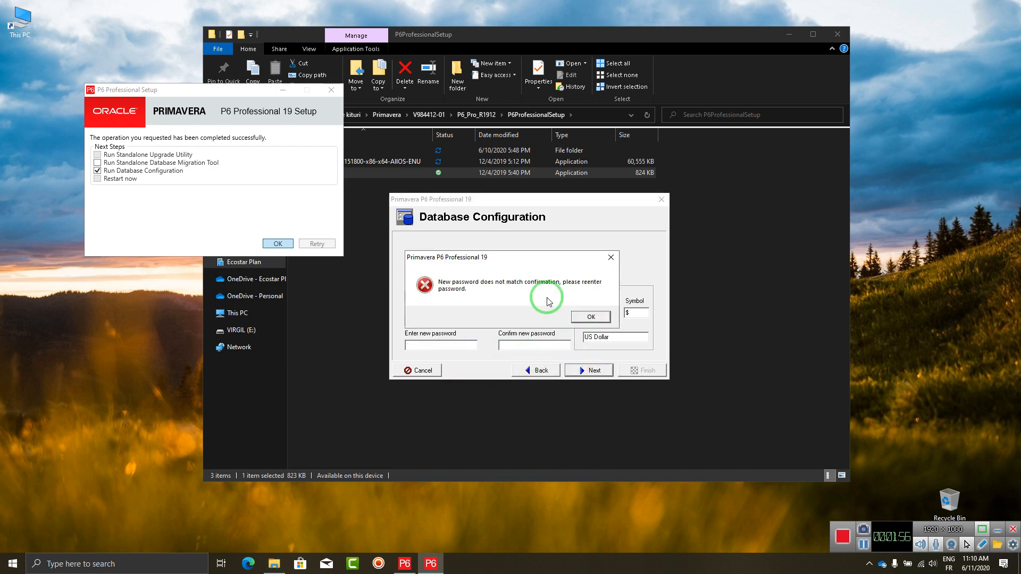
click(589, 316)
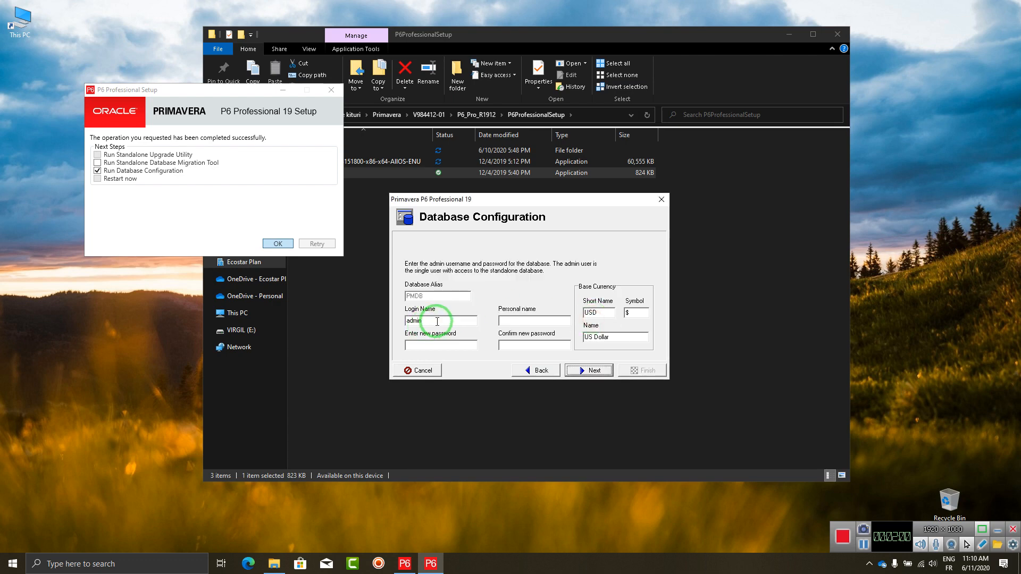
click(461, 344)
text(a)
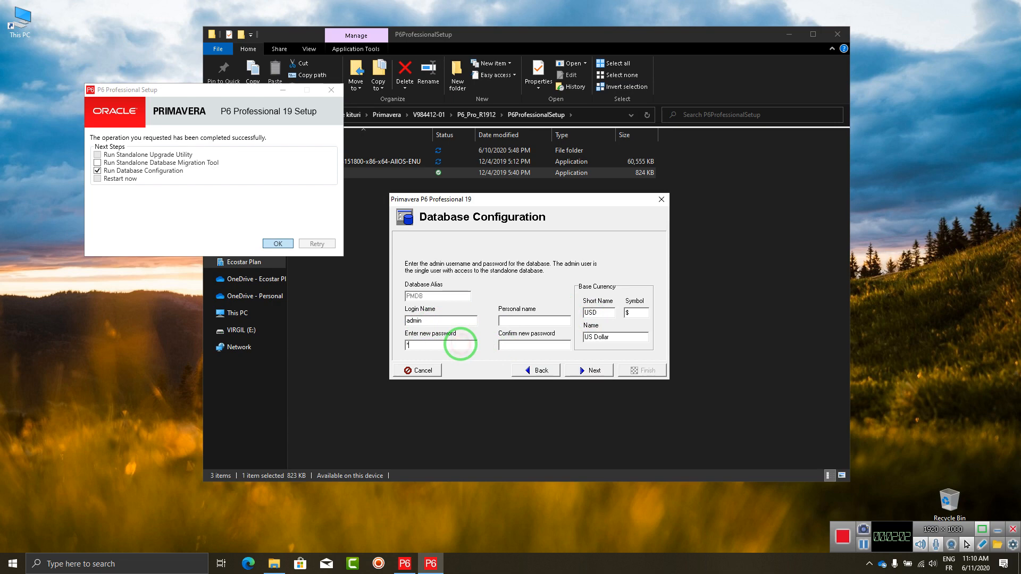
click(516, 346)
text(ad)
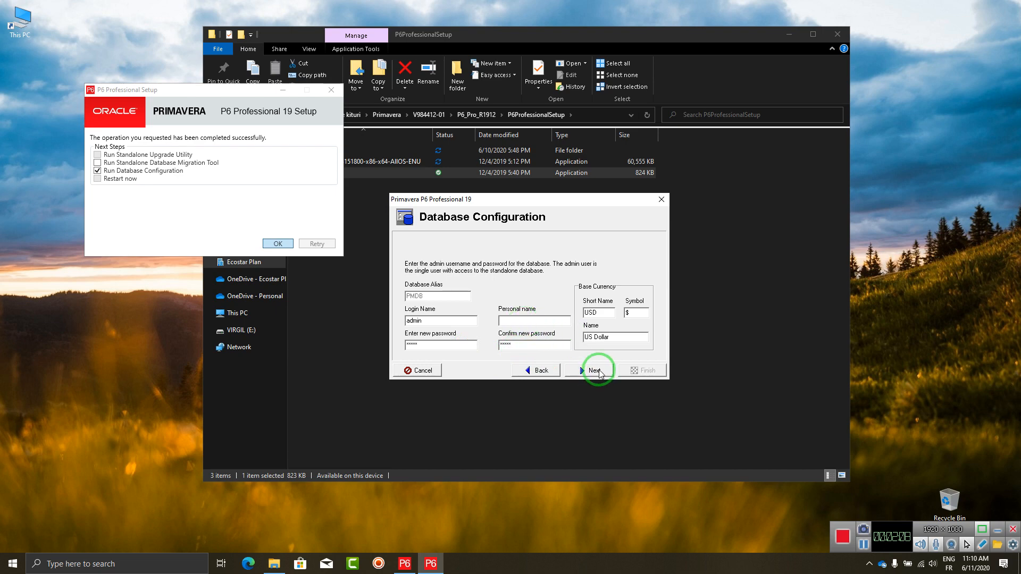
click(598, 371)
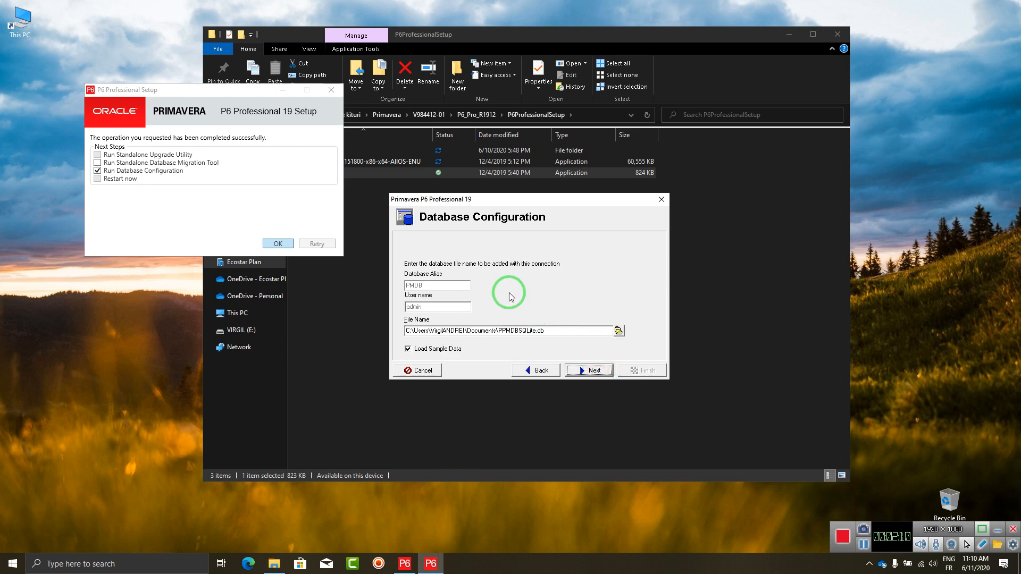
Create the PMDB standalone database with sample data and finish the configuration wizard.
click(592, 370)
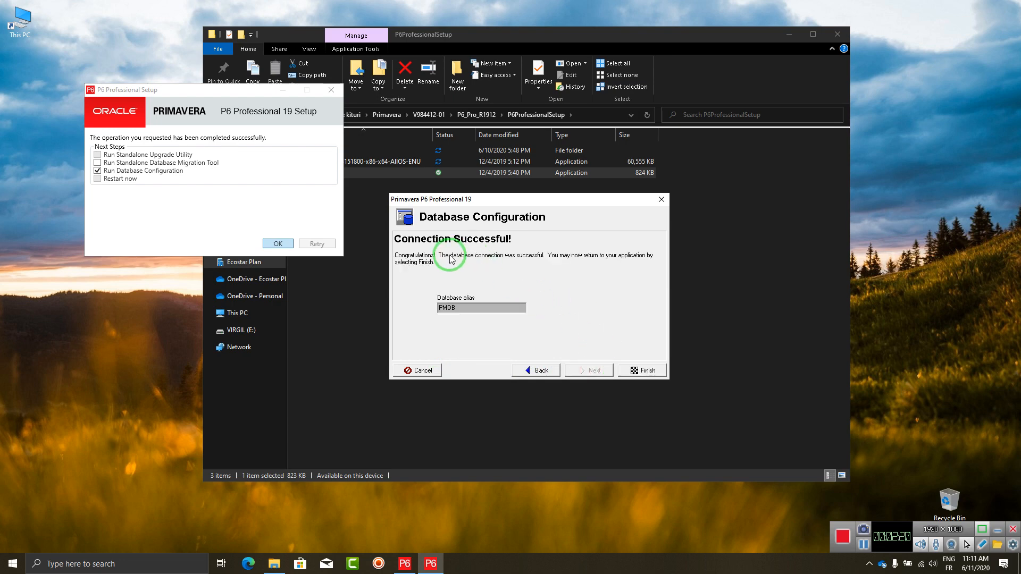
click(645, 371)
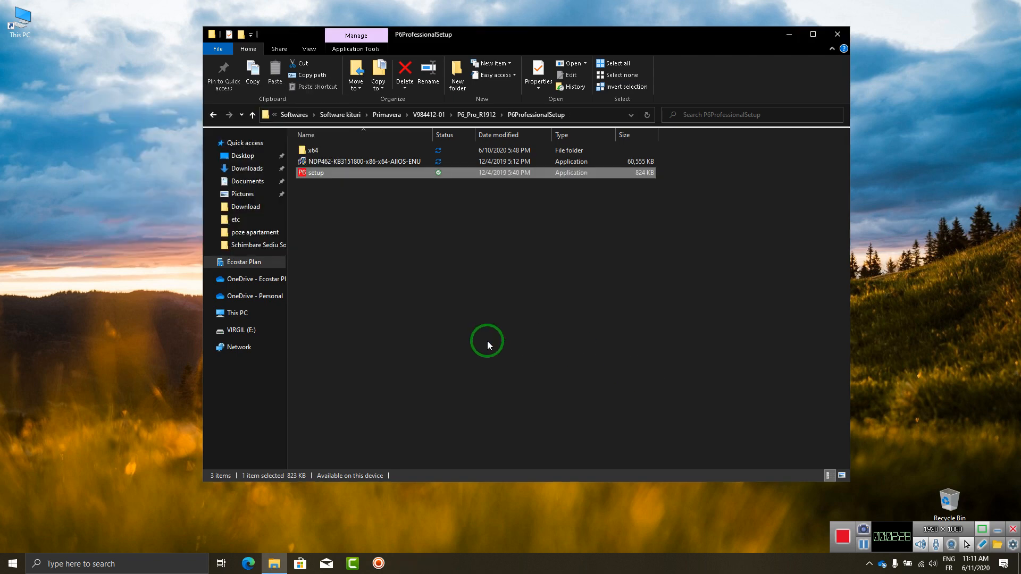
Start P6 Professional 19 (x64) from Recently added in the Start menu.
click(62, 558)
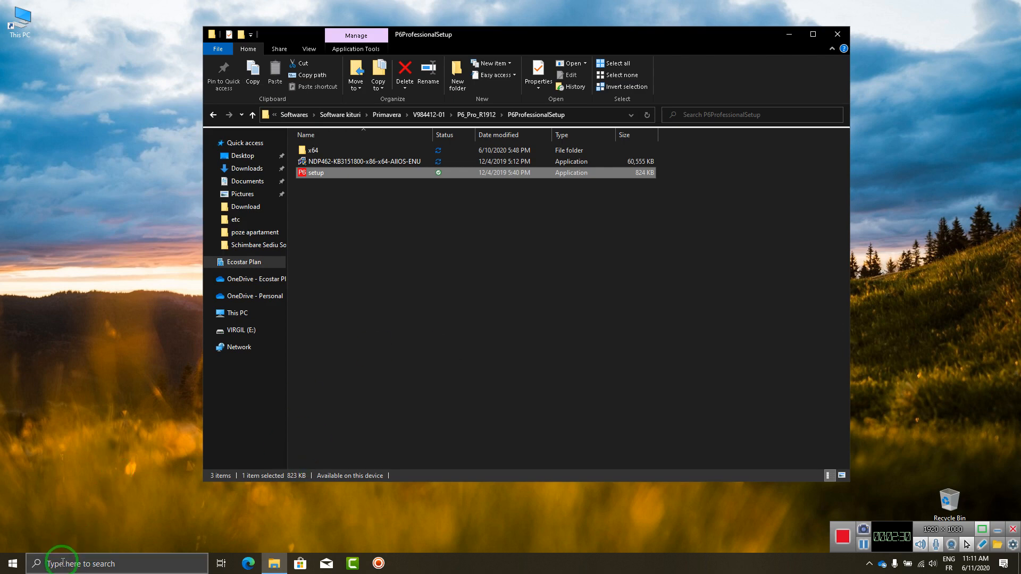
text(p)
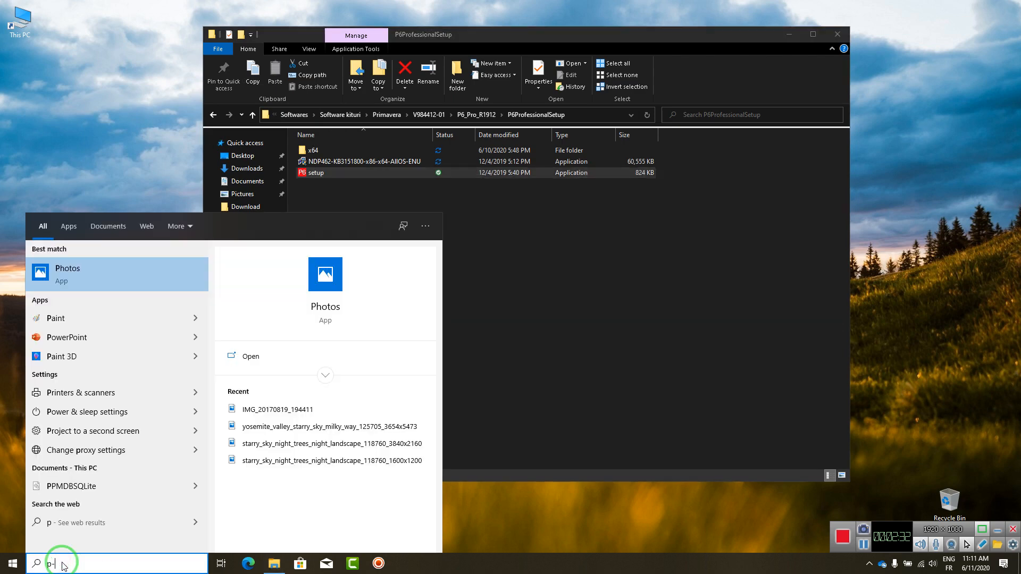
text(-6)
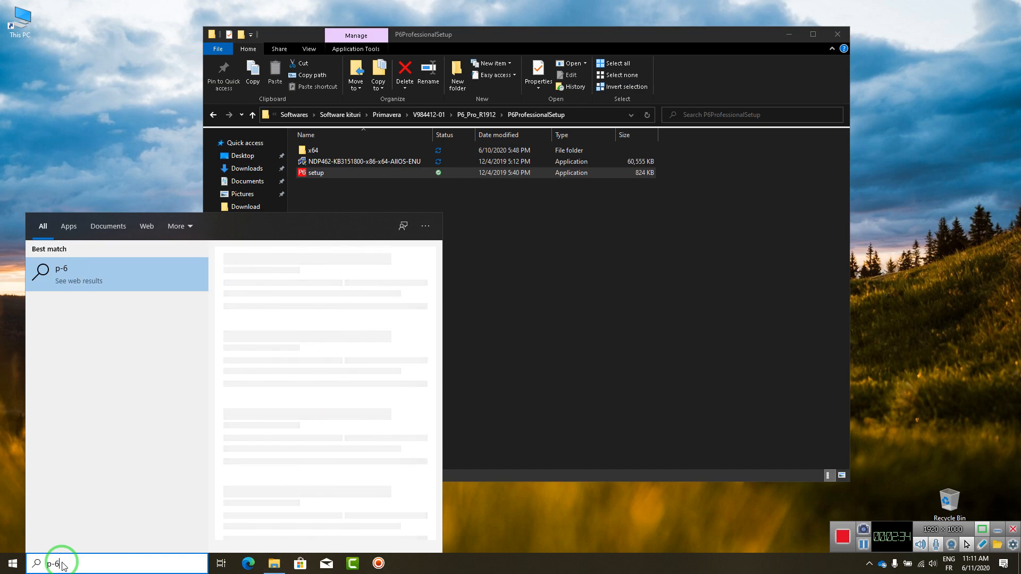
key(BackSpace)
key(BackSpace)
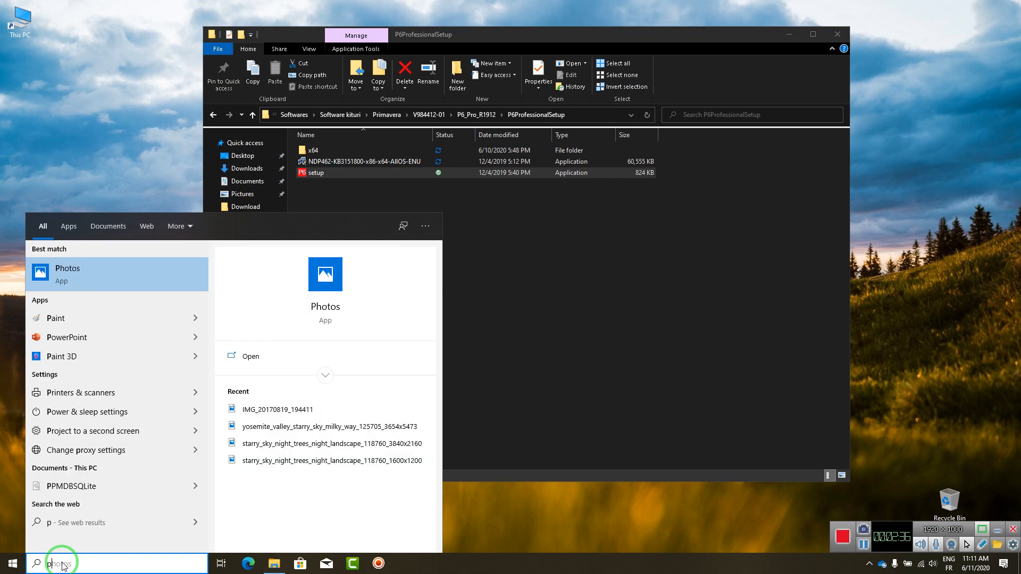
text(6)
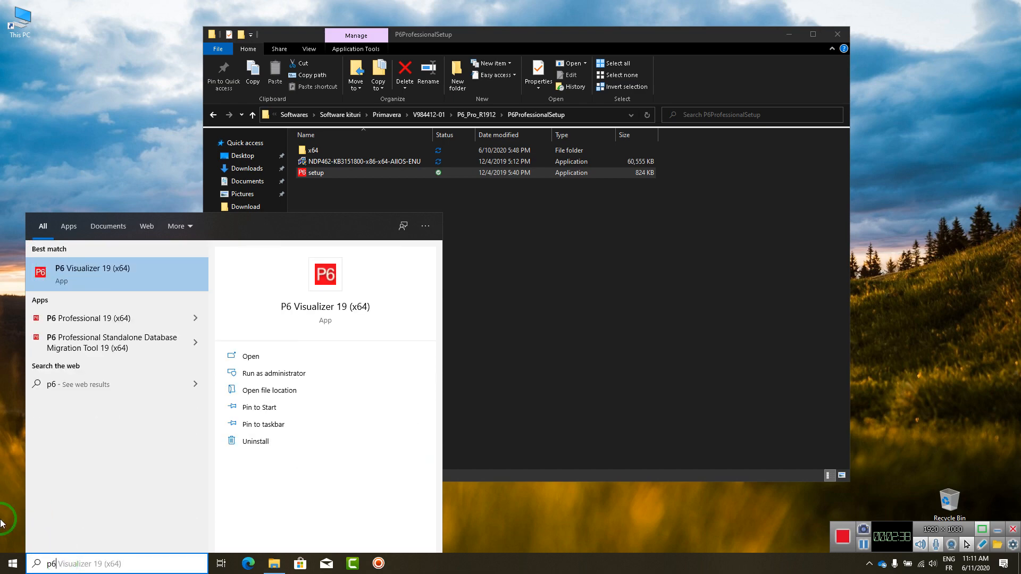
click(12, 563)
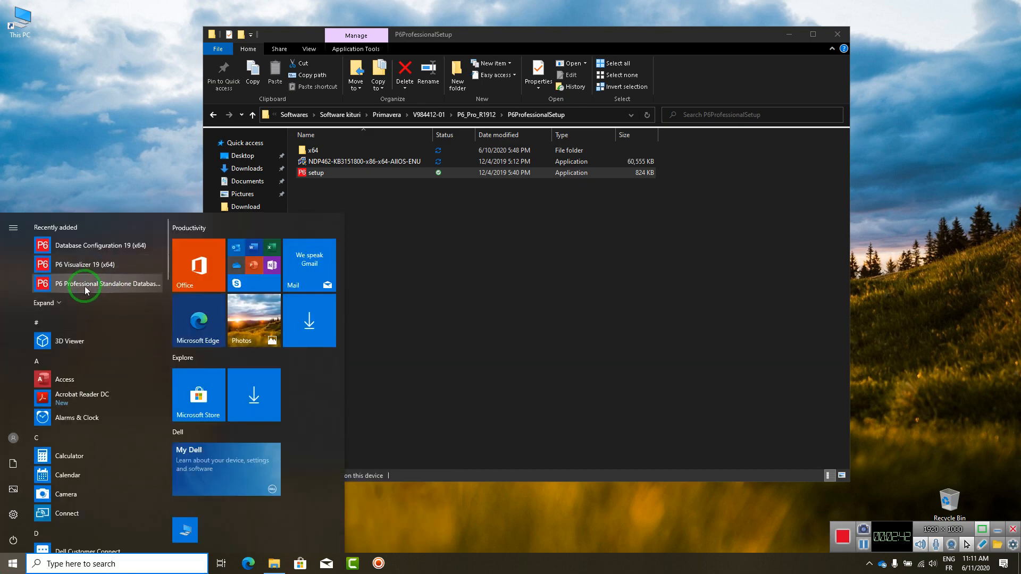
click(63, 304)
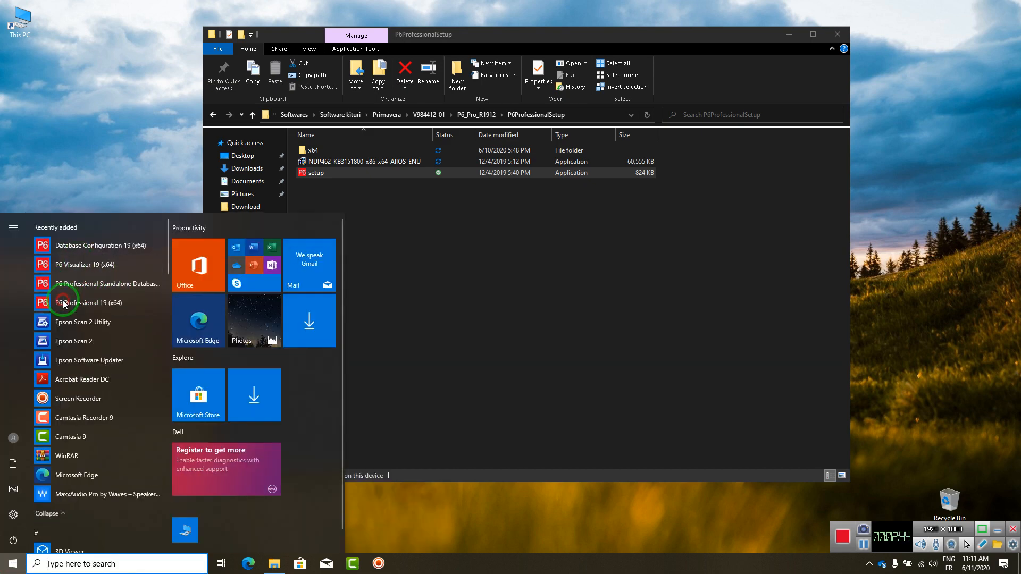
click(89, 302)
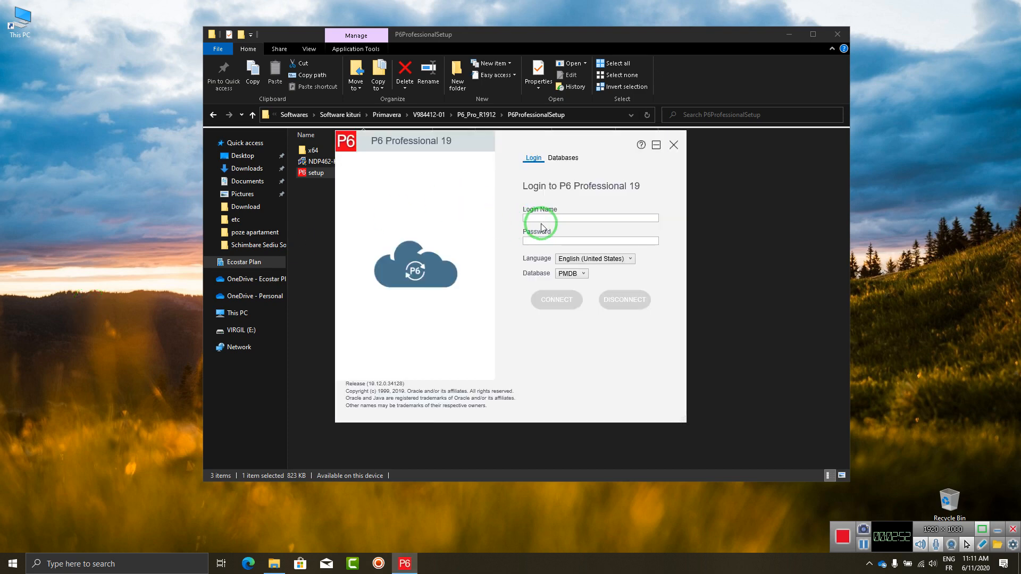
Connect to PMDB with the admin login name and password, then dismiss the industry warning.
click(548, 219)
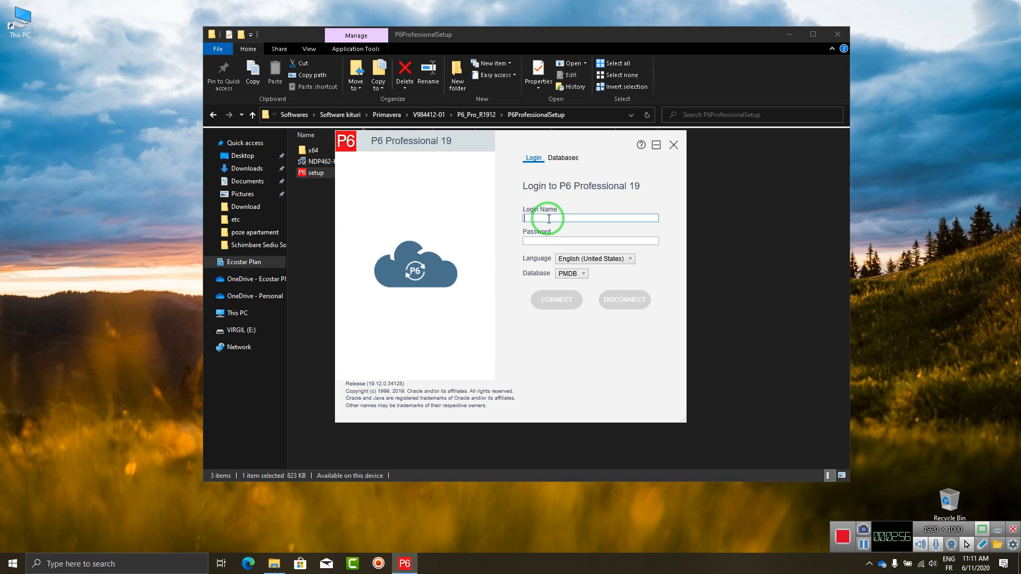
text(admin)
key(Tab)
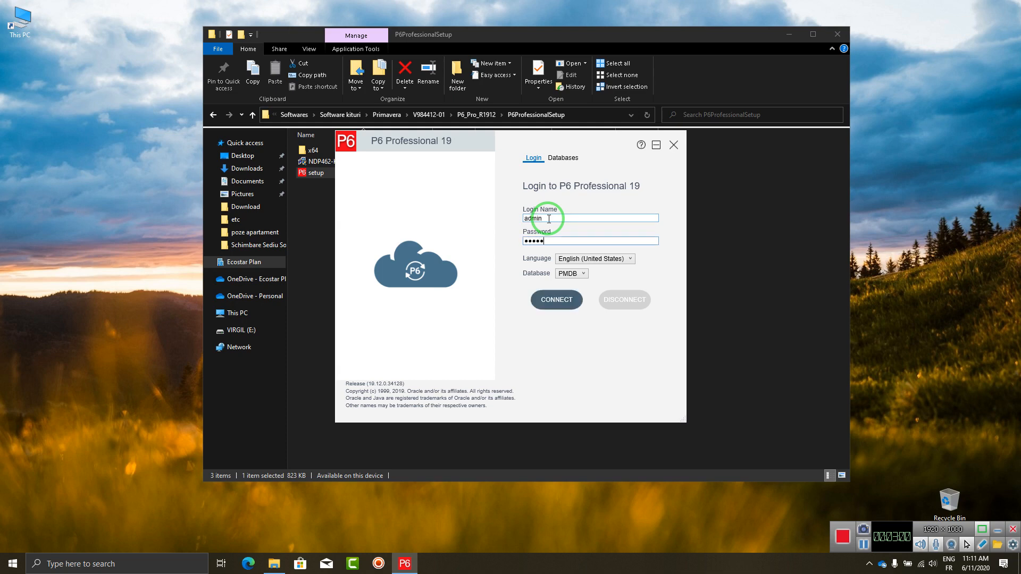
click(557, 299)
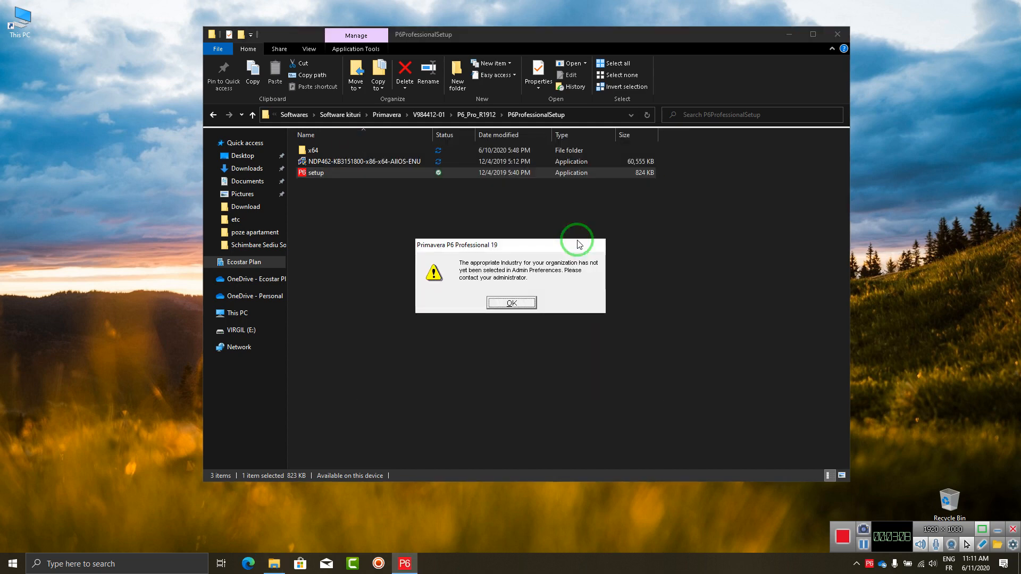
drag(529, 244, 510, 244)
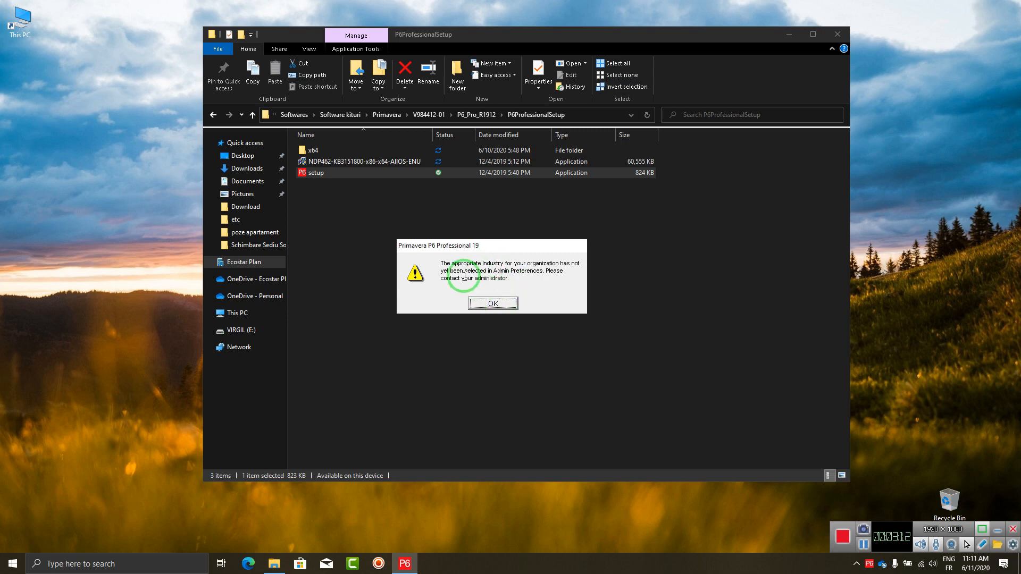
click(490, 303)
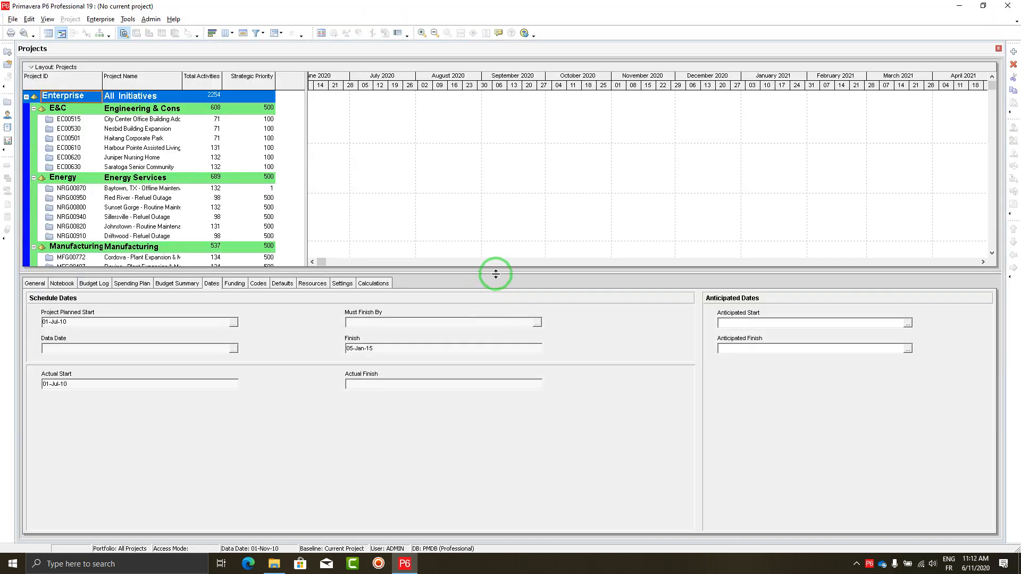
Drag the Projects splitter down to show more sample project rows above Dates.
drag(495, 274, 490, 306)
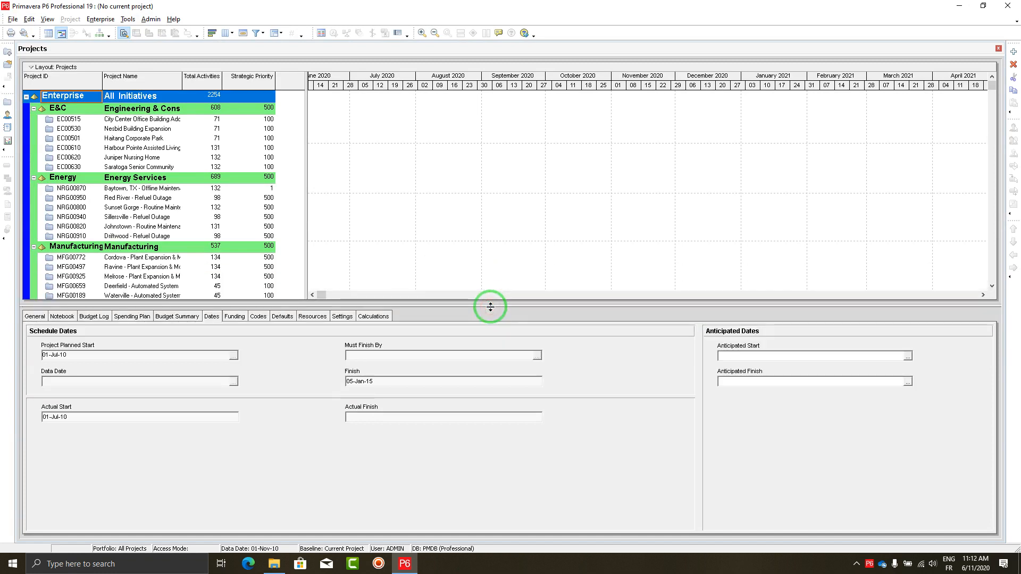